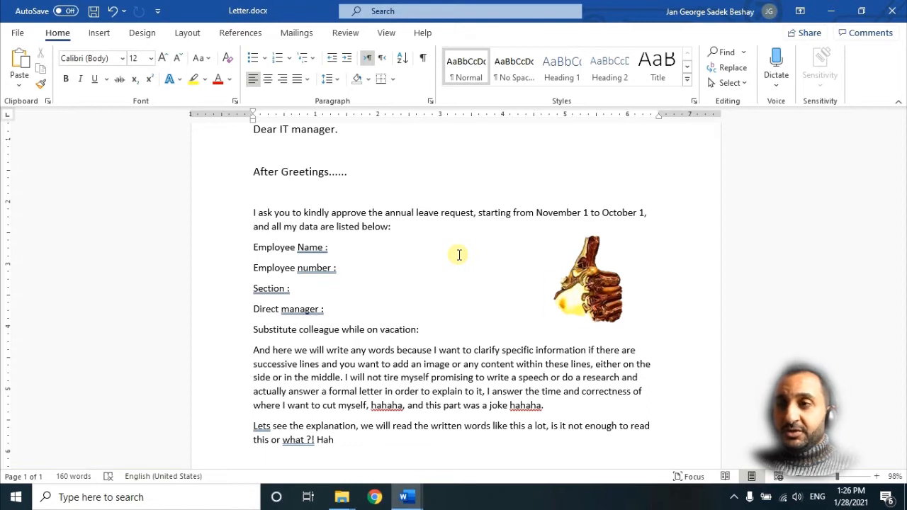
Step: Undo the last change to the thumbs-up picture and apply a Brightness +20% correction from the Brightness/Contrast presets
{"action": "key", "text": "ctrl+z"}
{"action": "left_click", "coordinate": [459, 255]}
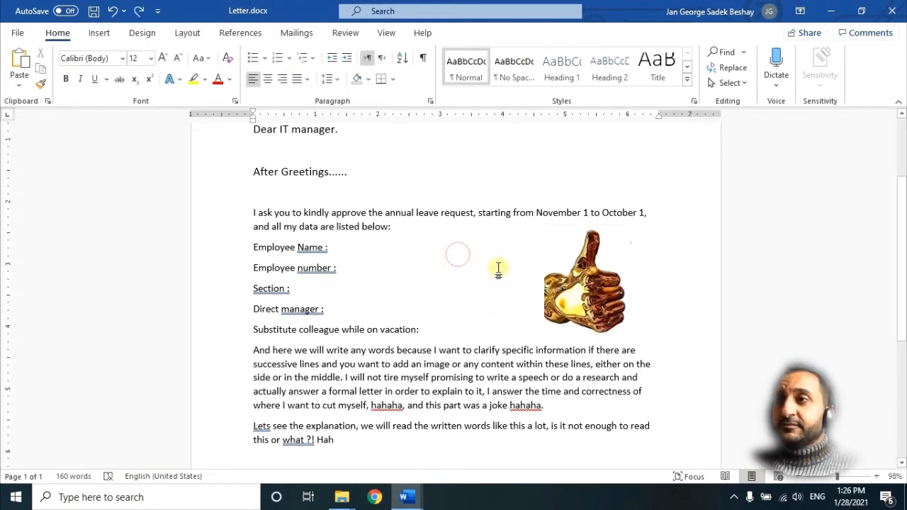
{"action": "left_click", "coordinate": [587, 287]}
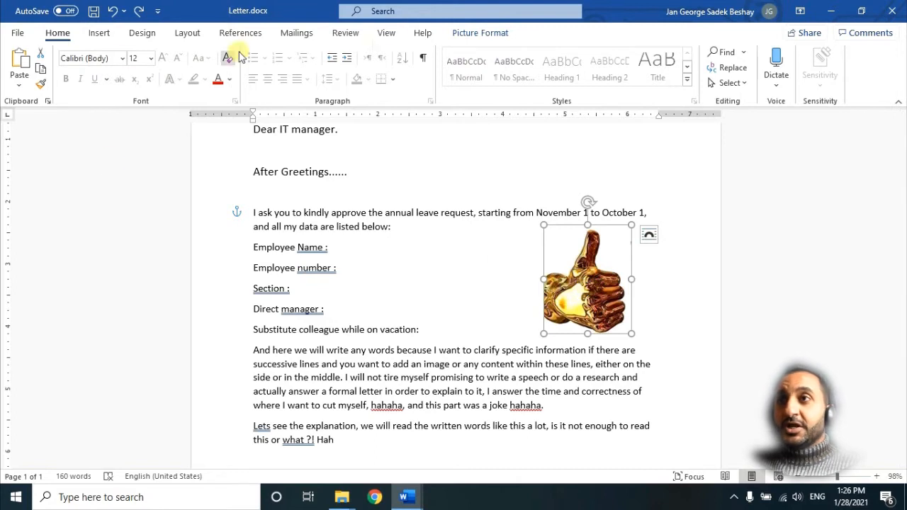
{"action": "left_click", "coordinate": [450, 33]}
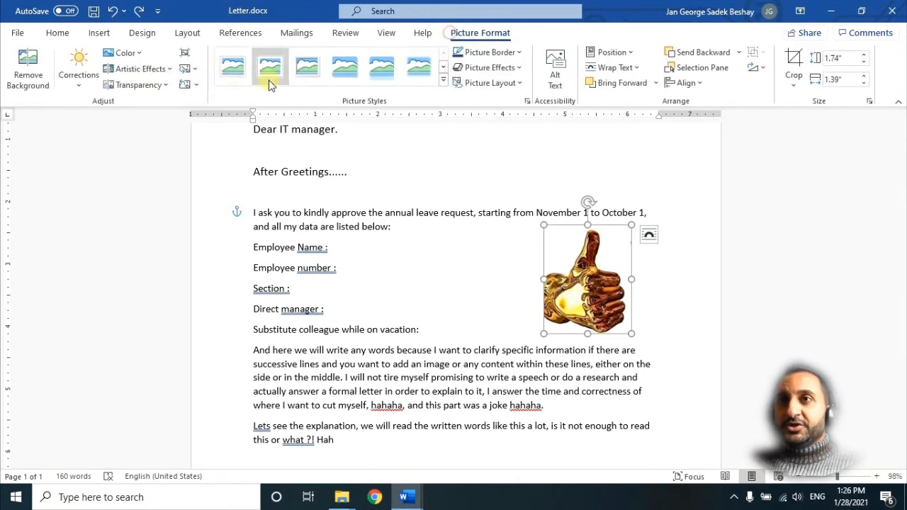
{"action": "left_click", "coordinate": [79, 80]}
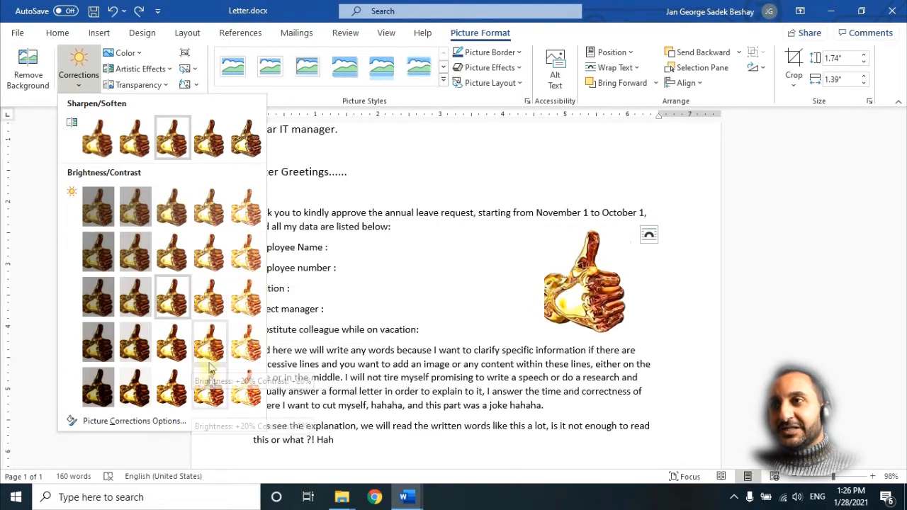
{"action": "left_click", "coordinate": [209, 386]}
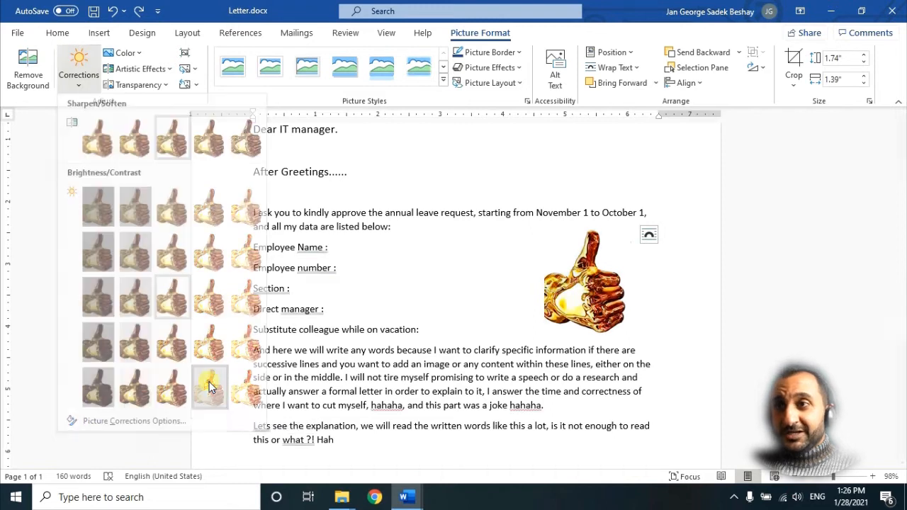
{"action": "left_click", "coordinate": [462, 283]}
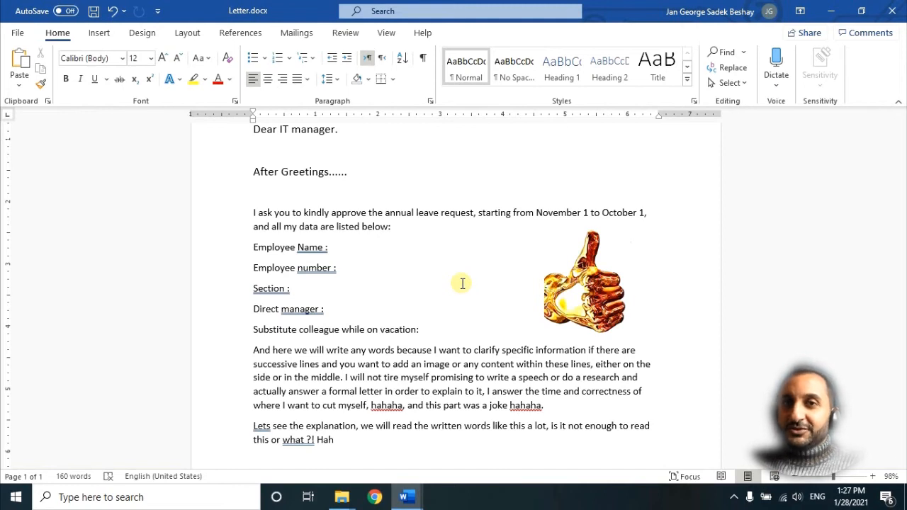
Step: Browse the Corrections, Color, Artistic Effects and Transparency galleries for the selected picture without applying any option
{"action": "left_click", "coordinate": [615, 301]}
{"action": "left_click", "coordinate": [90, 69]}
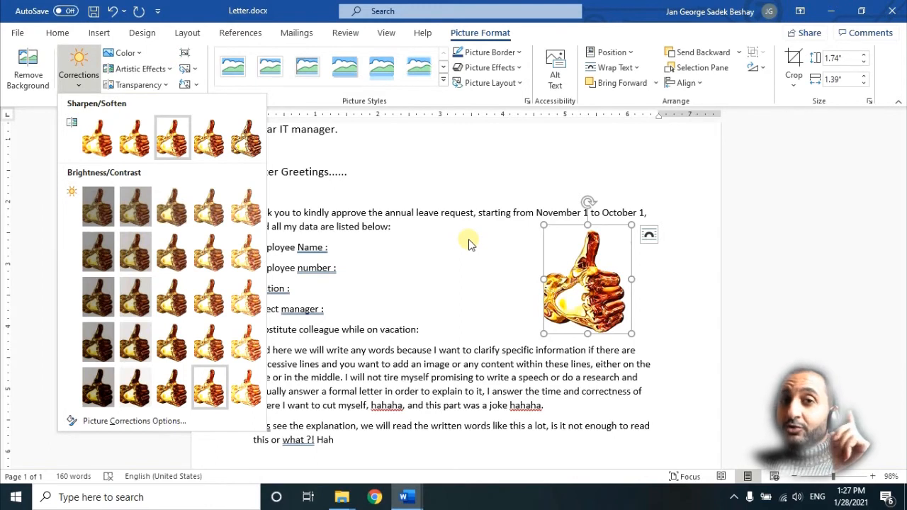
{"action": "key", "text": "Escape"}
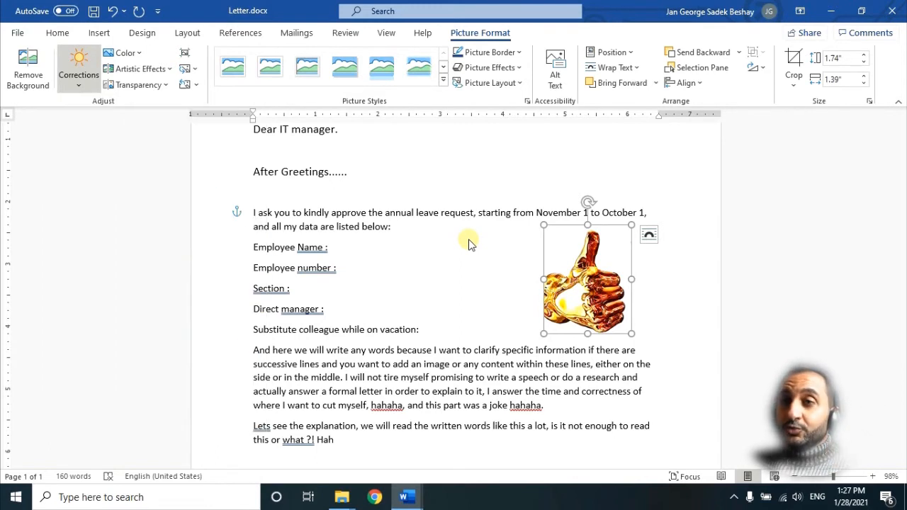
{"action": "left_click", "coordinate": [125, 53]}
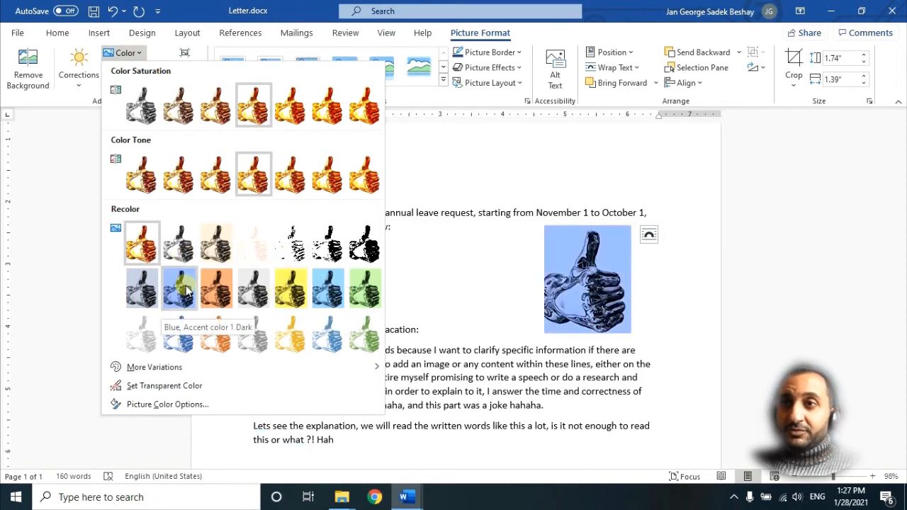
{"action": "left_click", "coordinate": [129, 53]}
{"action": "left_click", "coordinate": [134, 69]}
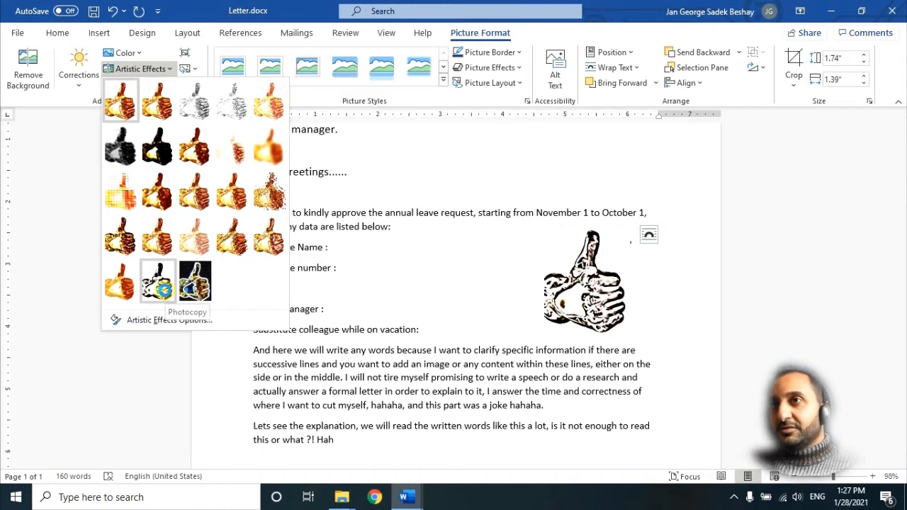
{"action": "left_click", "coordinate": [67, 93]}
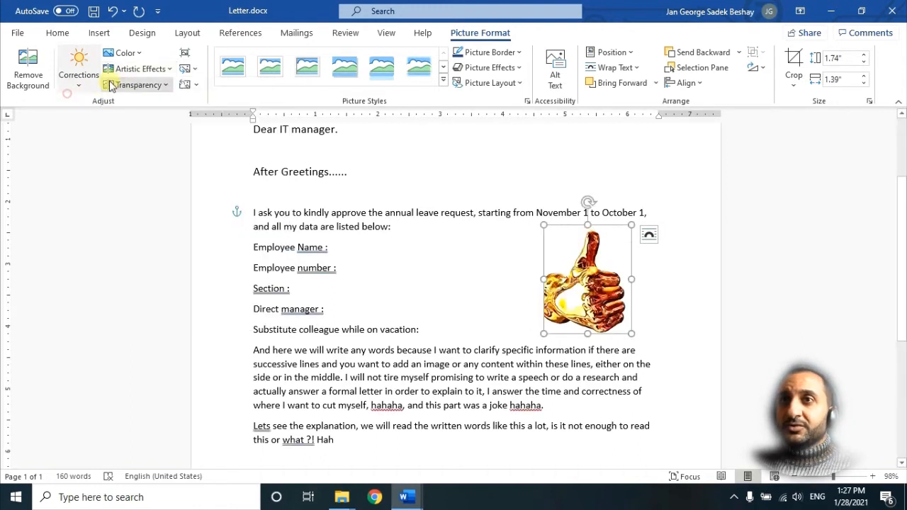
{"action": "left_click", "coordinate": [140, 85]}
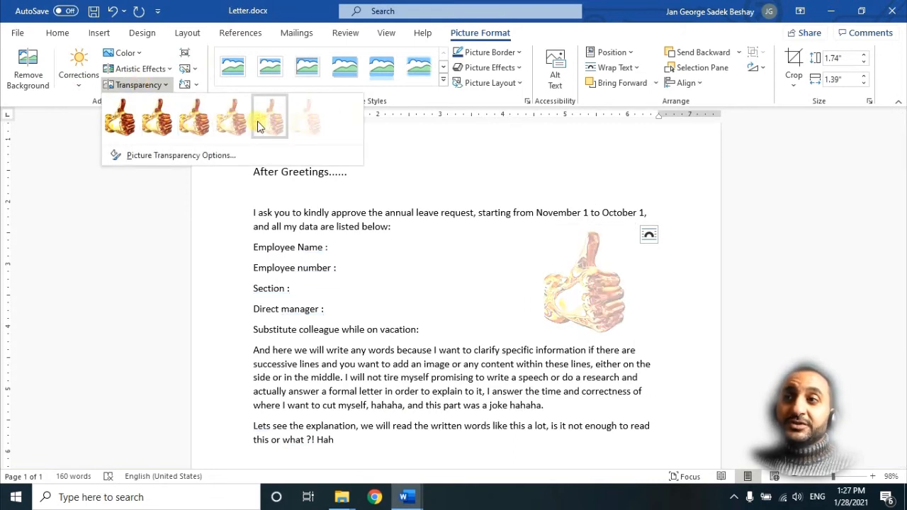
{"action": "key", "text": "Escape"}
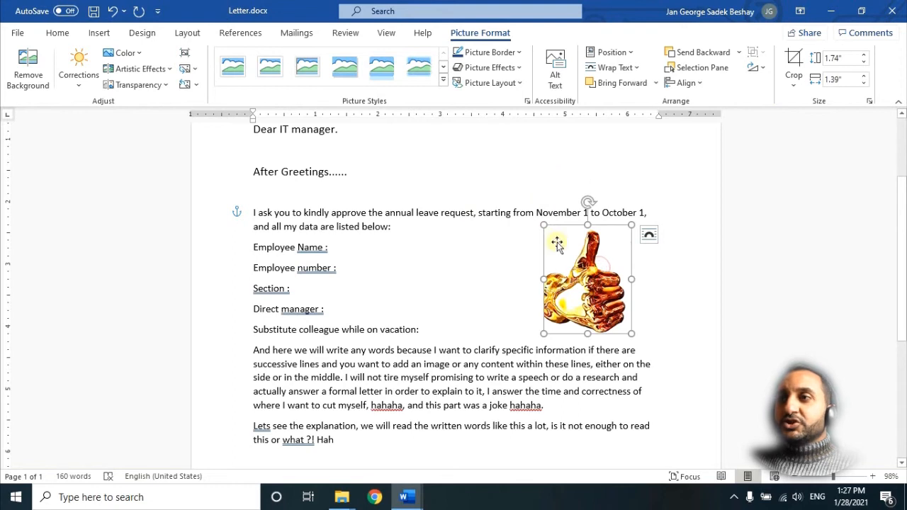
Step: Enlarge the picture to about 2 in high, then crop its top edge down to 1.9 in
{"action": "left_click_drag", "start_coordinate": [544, 333], "coordinate": [531, 349]}
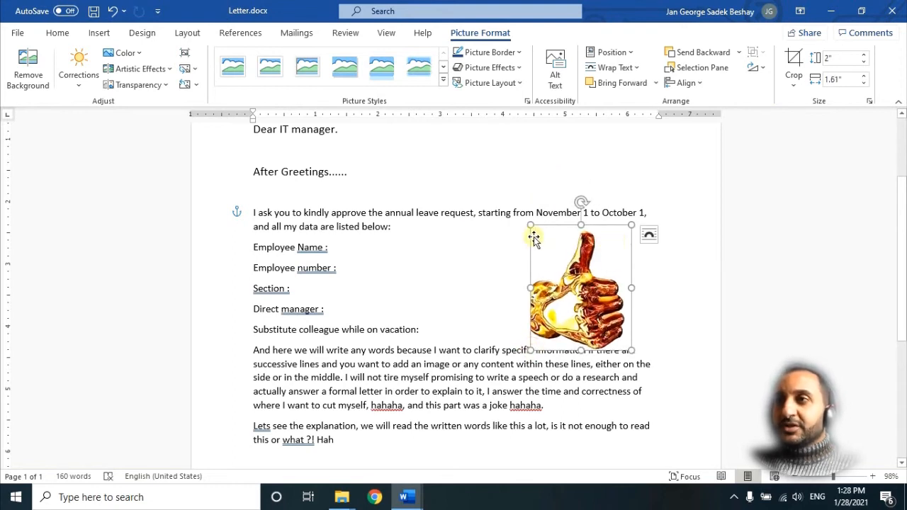
{"action": "left_click", "coordinate": [792, 60]}
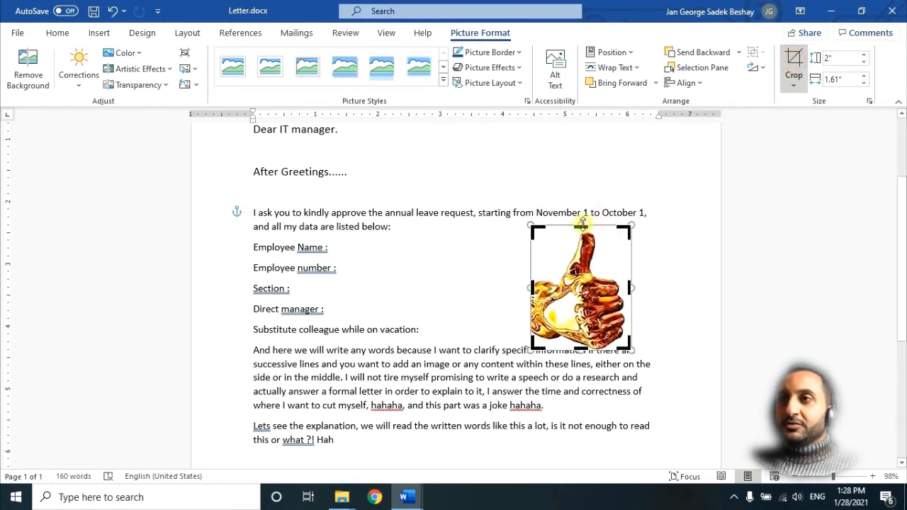
{"action": "left_click_drag", "start_coordinate": [582, 224], "coordinate": [579, 231]}
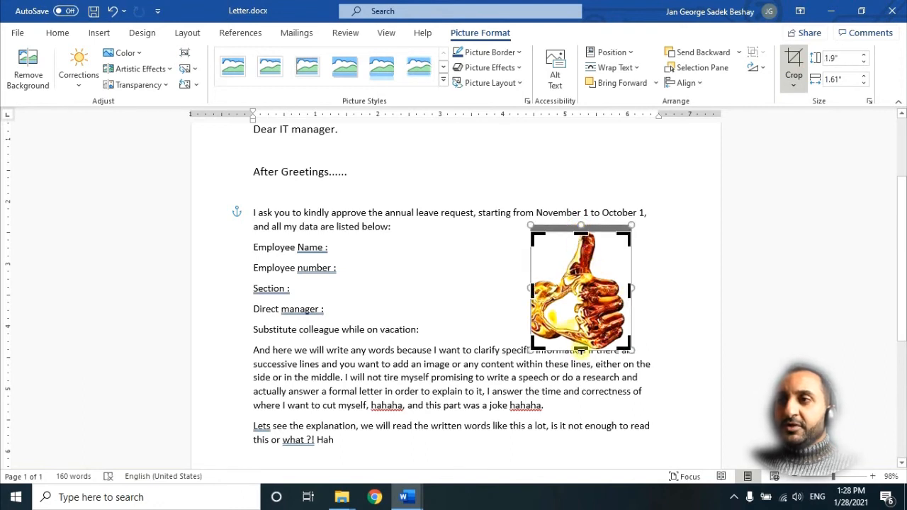
{"action": "mouse_move", "coordinate": [581, 348]}
{"action": "left_mouse_down"}
{"action": "mouse_move", "coordinate": [581, 316]}
{"action": "mouse_move", "coordinate": [581, 348]}
{"action": "left_mouse_up"}
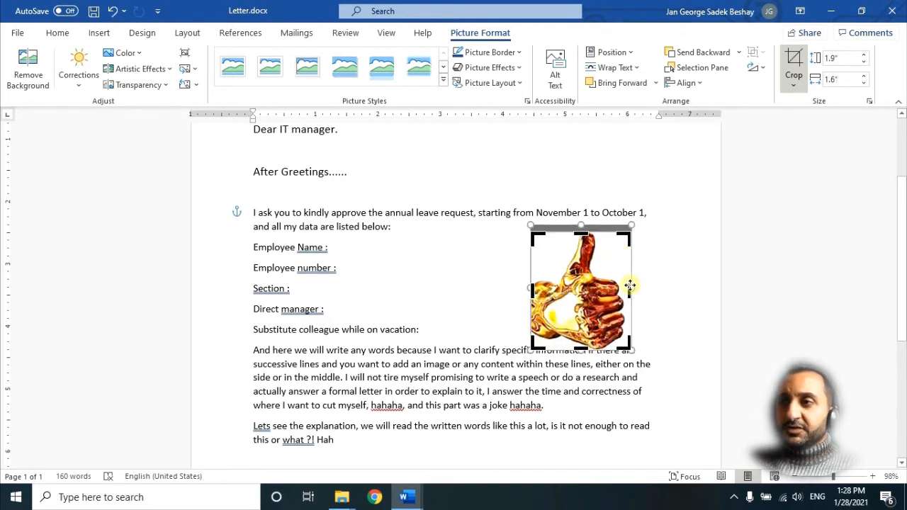
{"action": "key", "text": "Return"}
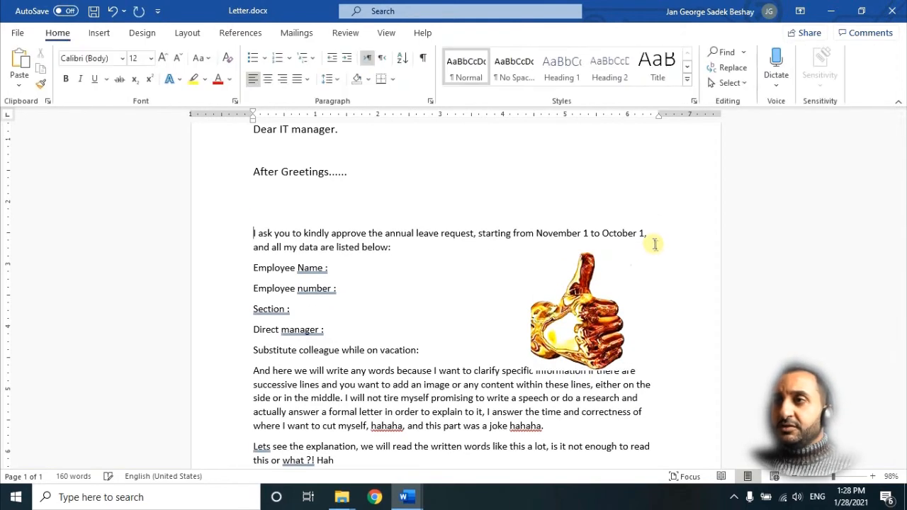
Step: Move the picture slightly upward so it sits beside the request paragraph
{"action": "left_click", "coordinate": [577, 257]}
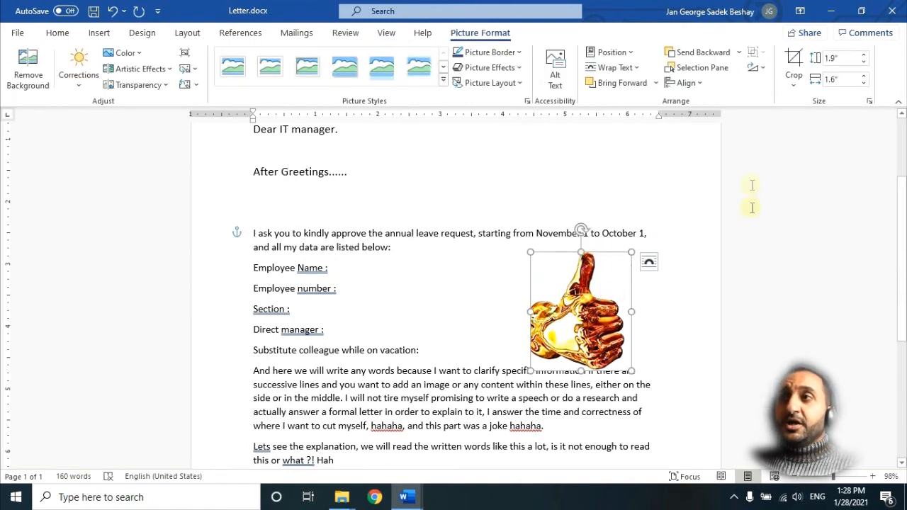
{"action": "scroll", "coordinate": [765, 72], "scroll_direction": "up", "scroll_amount": 1}
{"action": "left_click", "coordinate": [765, 71]}
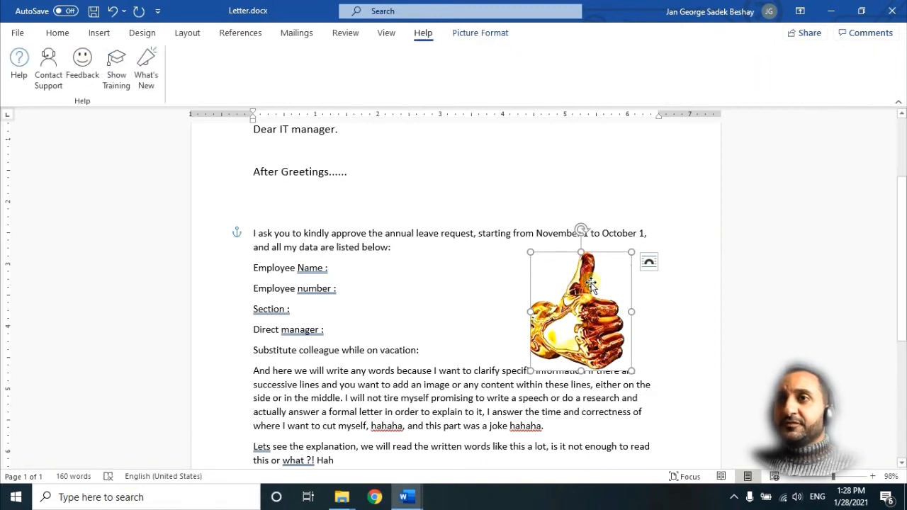
{"action": "left_click", "coordinate": [463, 36]}
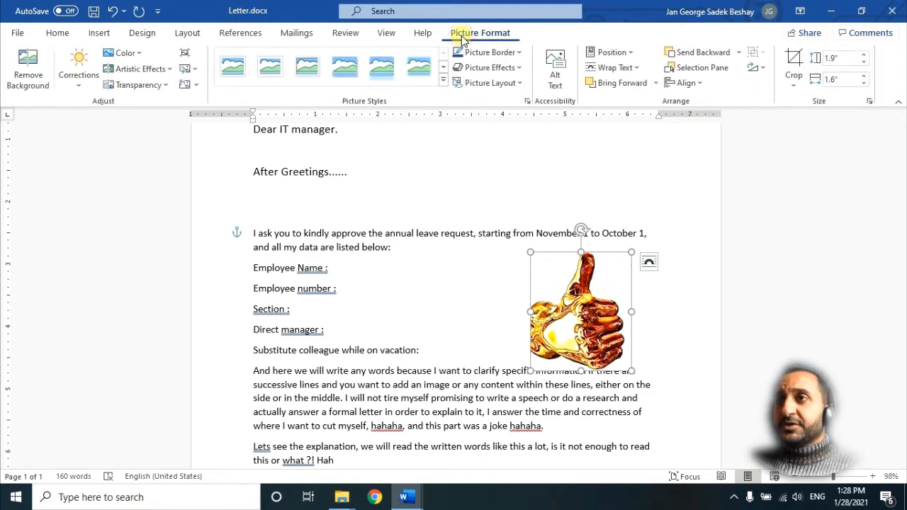
{"action": "left_click", "coordinate": [765, 68]}
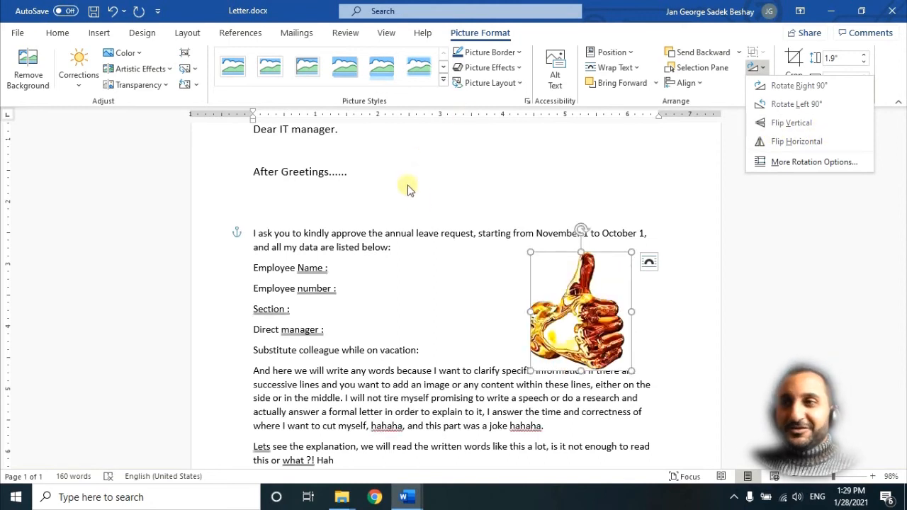
{"action": "left_click", "coordinate": [437, 279]}
{"action": "left_click_drag", "start_coordinate": [567, 319], "coordinate": [573, 301]}
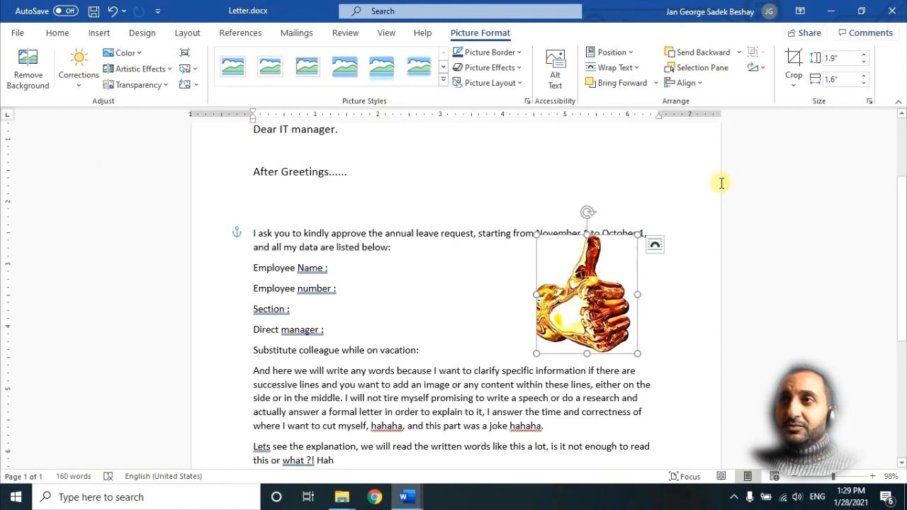
Step: Examine the picture's border colour options without applying a border
{"action": "left_click", "coordinate": [486, 293]}
{"action": "left_click", "coordinate": [577, 294]}
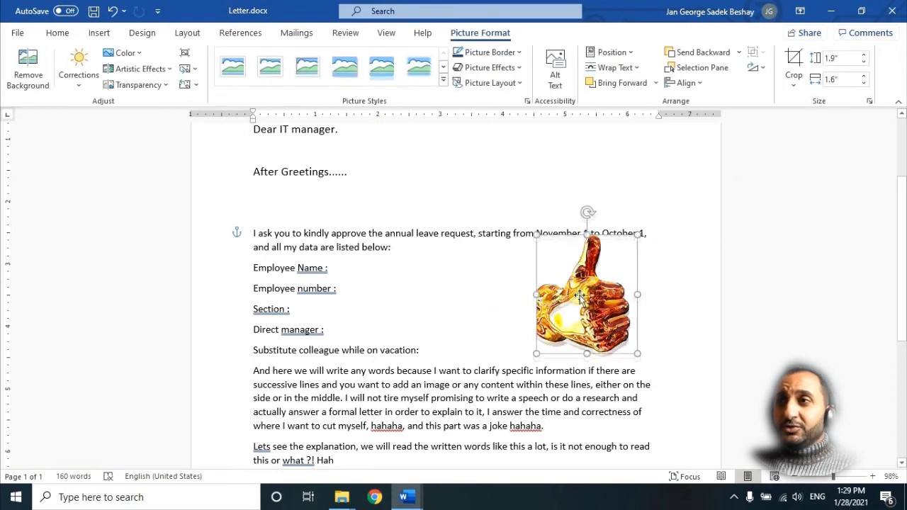
{"action": "left_click", "coordinate": [517, 52]}
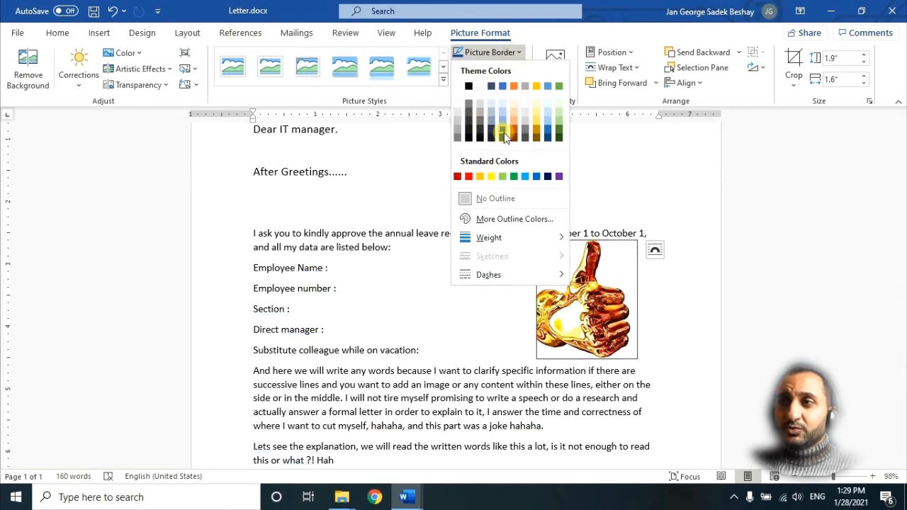
{"action": "left_click", "coordinate": [662, 316]}
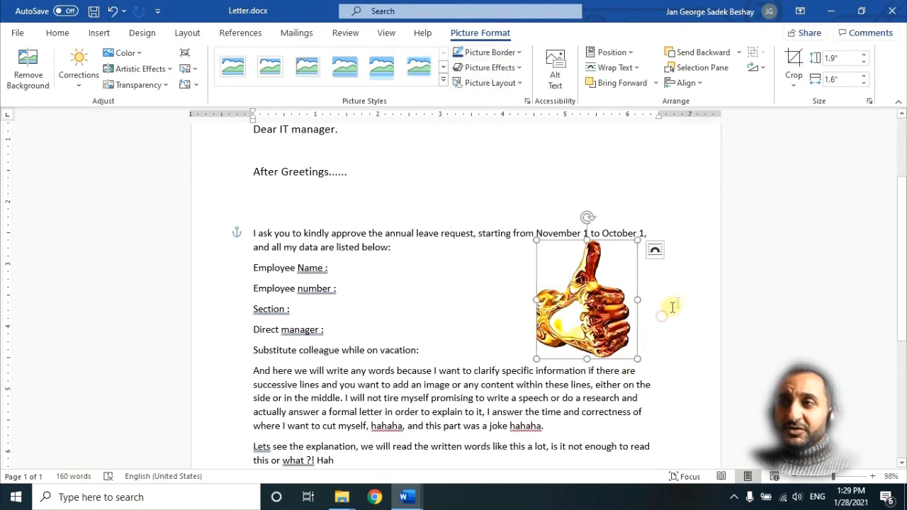
{"action": "left_click", "coordinate": [471, 287]}
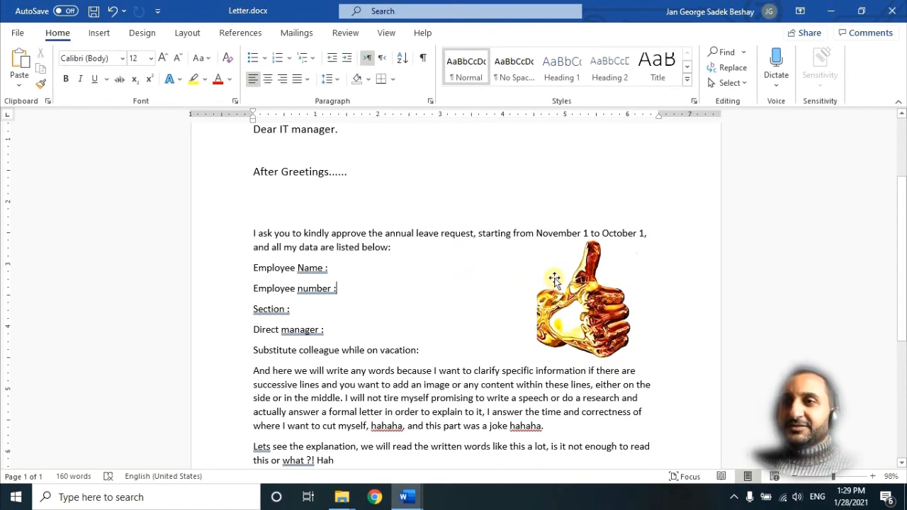
{"action": "left_click", "coordinate": [582, 313]}
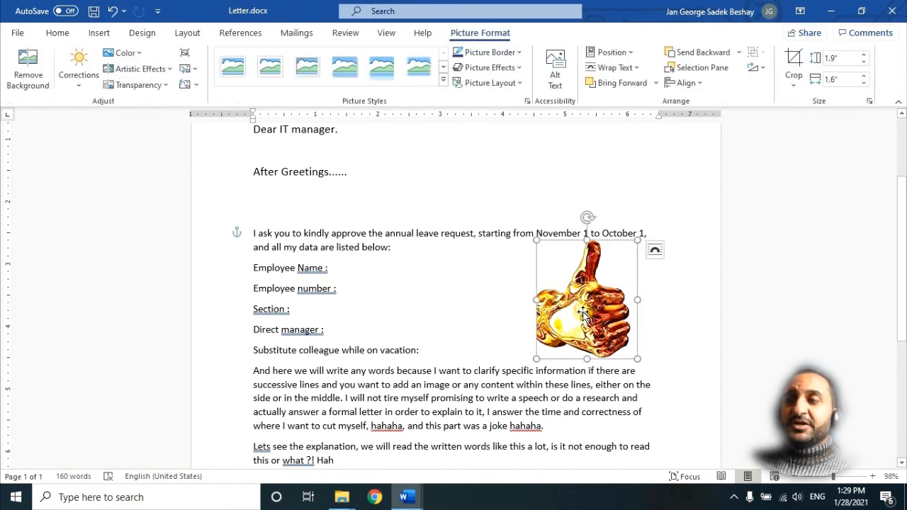